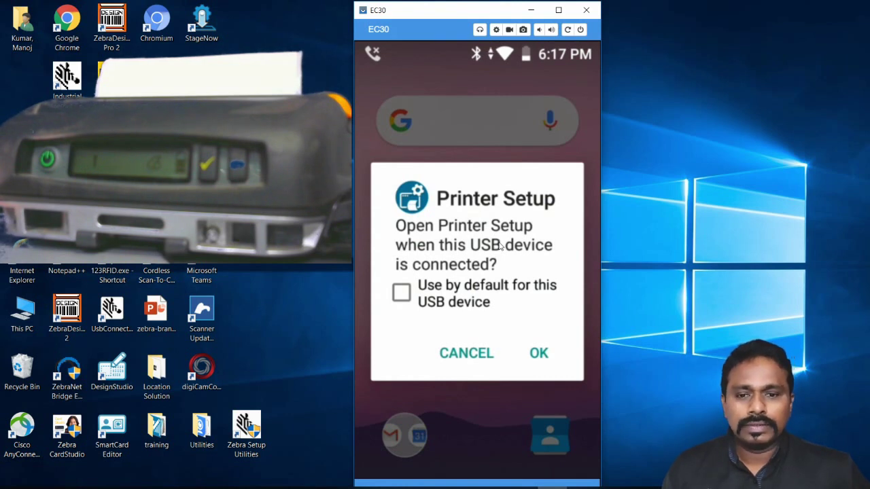
Step: Launch Printer Setup for the USB ZQ printer and review its menu (Ready, 71% battery)
click(538, 353)
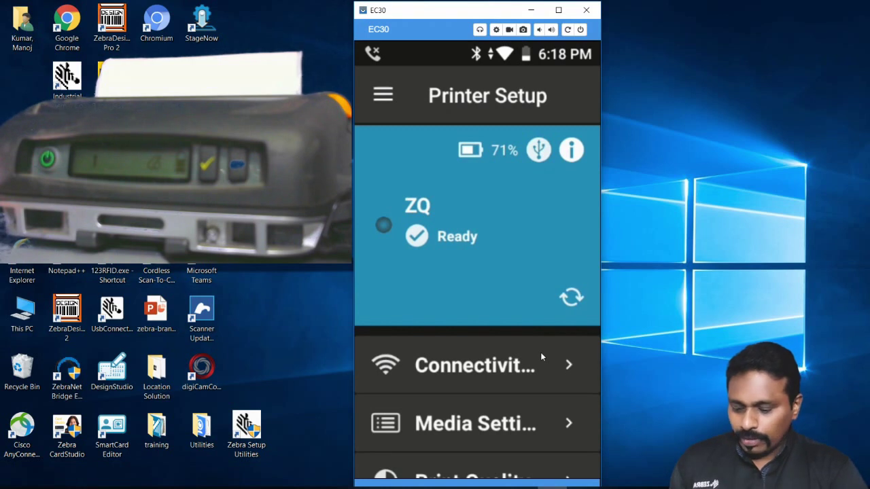
scroll(540, 352, down, 3)
scroll(540, 352, up, 3)
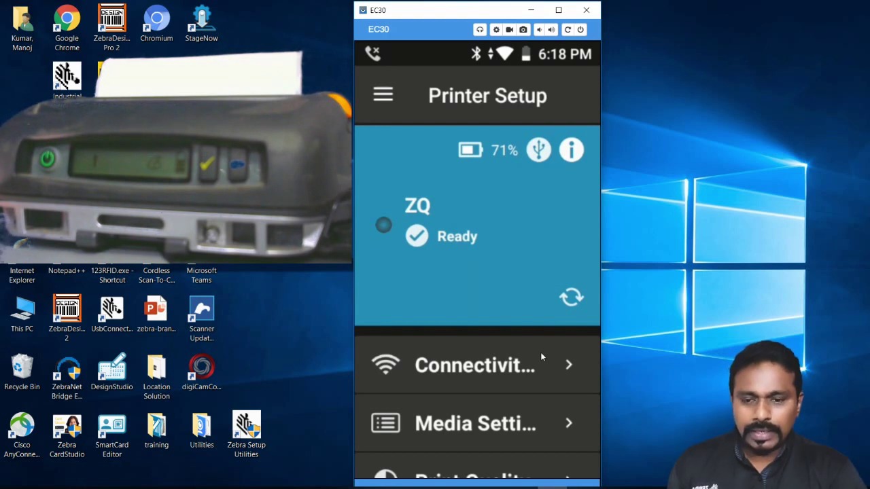
scroll(541, 352, down, 3)
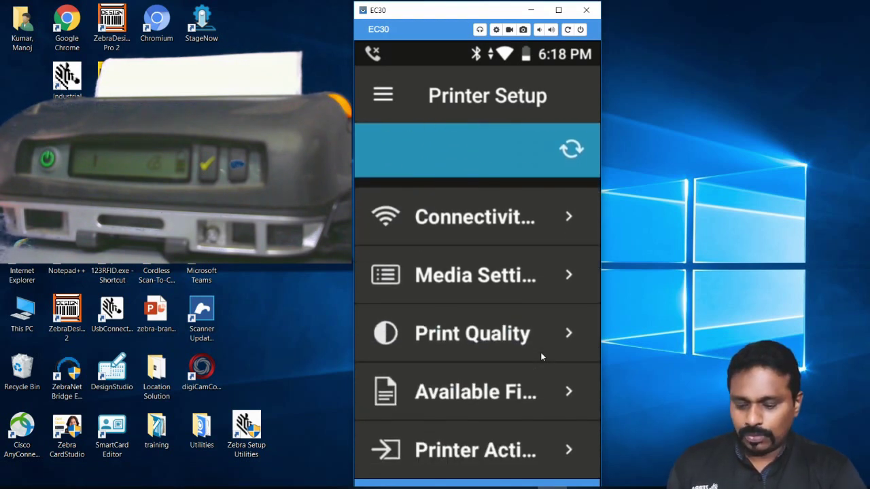
scroll(540, 352, up, 3)
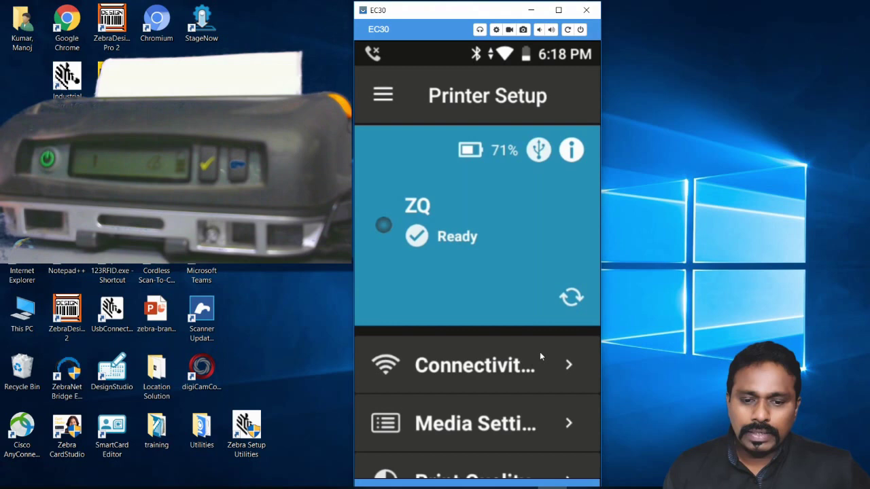
Step: Change the printer's wireless hostname from ZQ to ZQ520
click(486, 365)
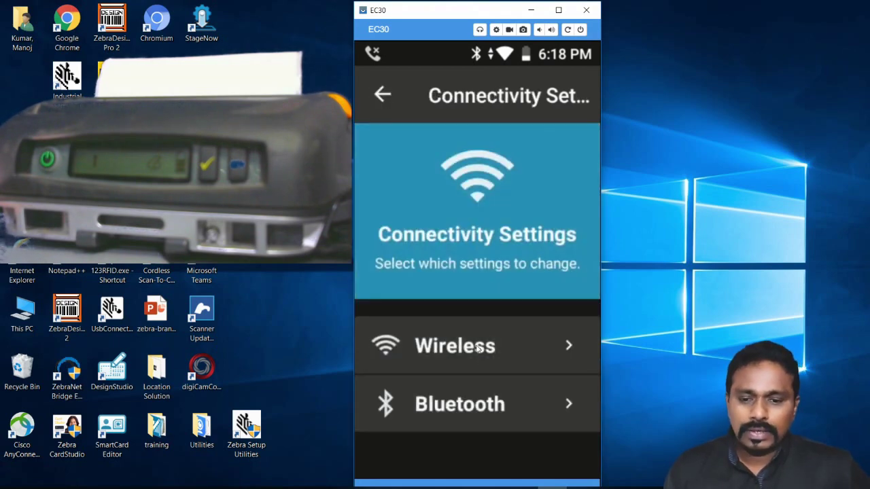
click(478, 347)
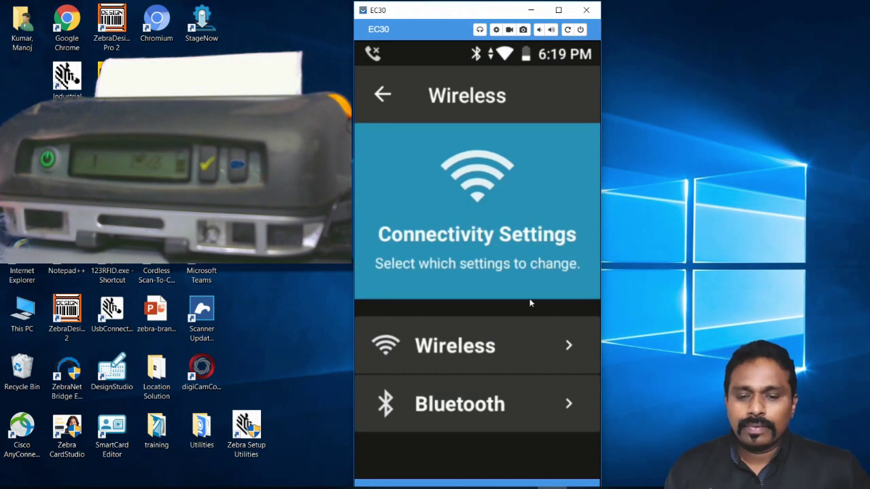
click(411, 267)
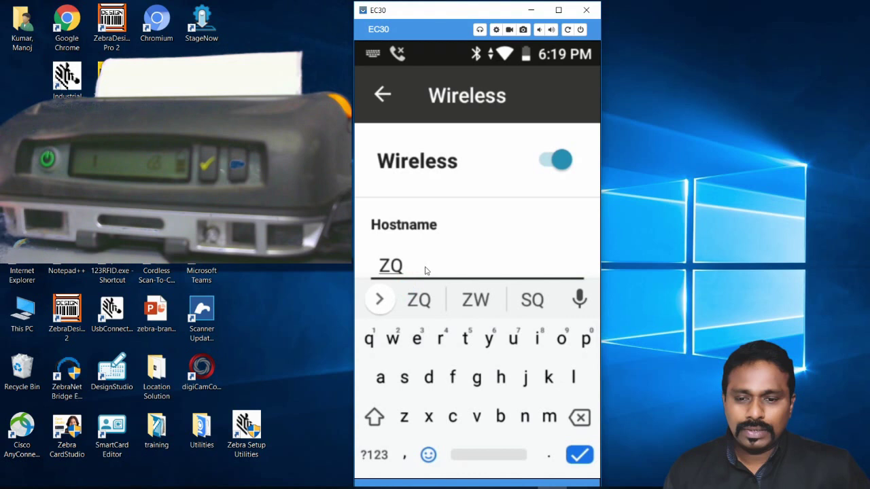
click(424, 272)
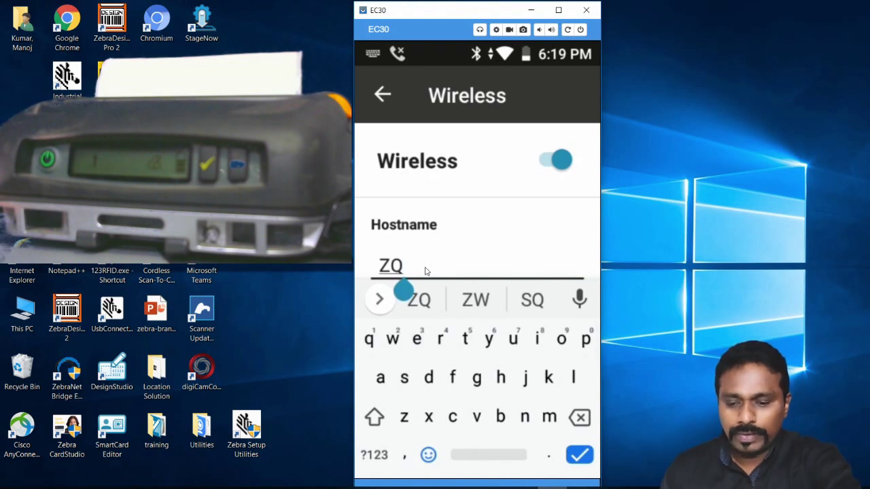
text(520)
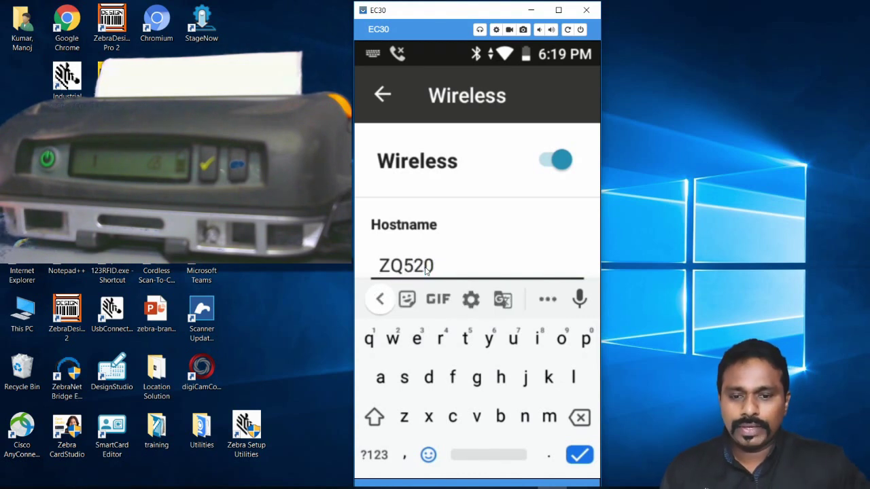
click(503, 238)
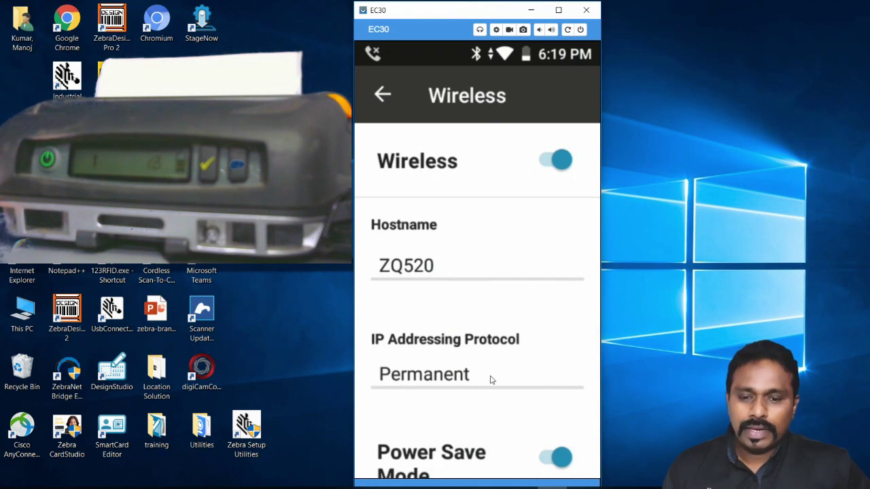
Step: Switch the IP addressing protocol from Permanent to DHCP
drag(492, 379, 499, 216)
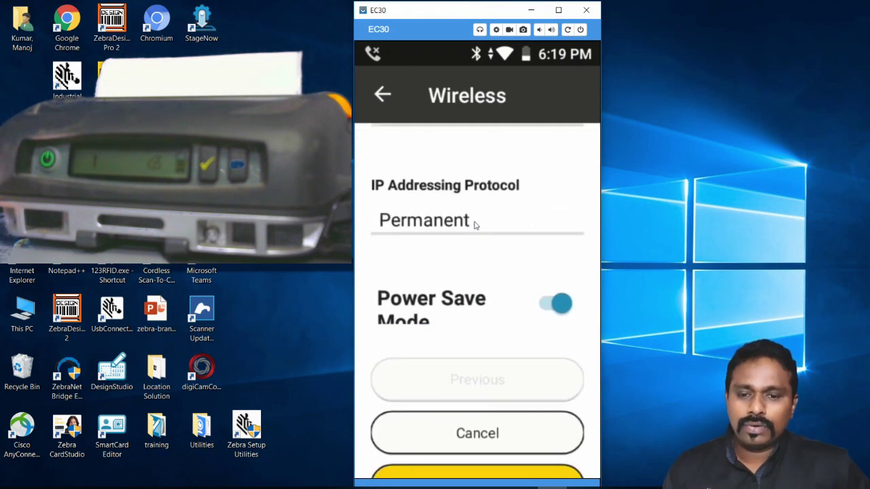
click(475, 225)
click(417, 165)
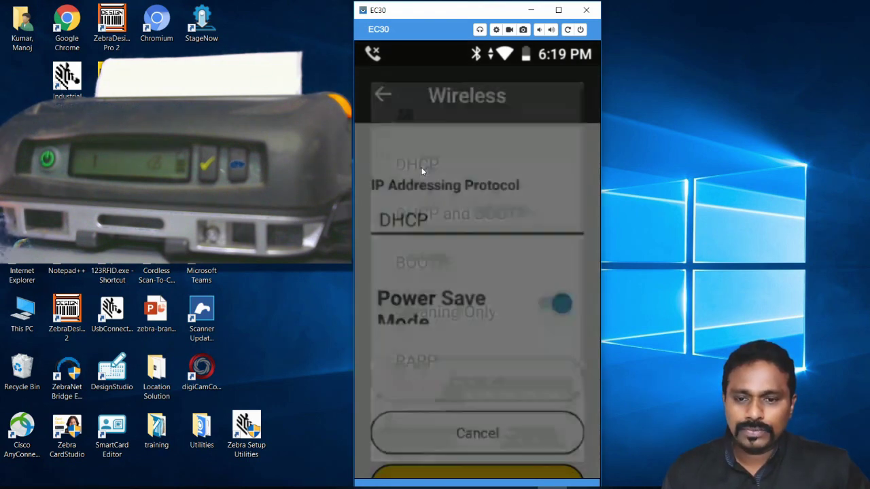
drag(463, 234, 474, 175)
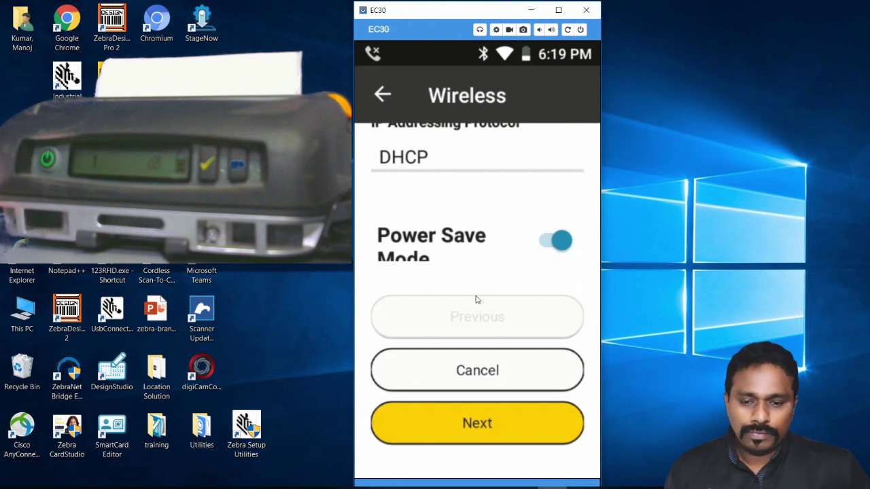
Step: Move to the wireless network details and change the ESSID from WIN to 24DLINK
click(477, 424)
scroll(515, 226, up, 5)
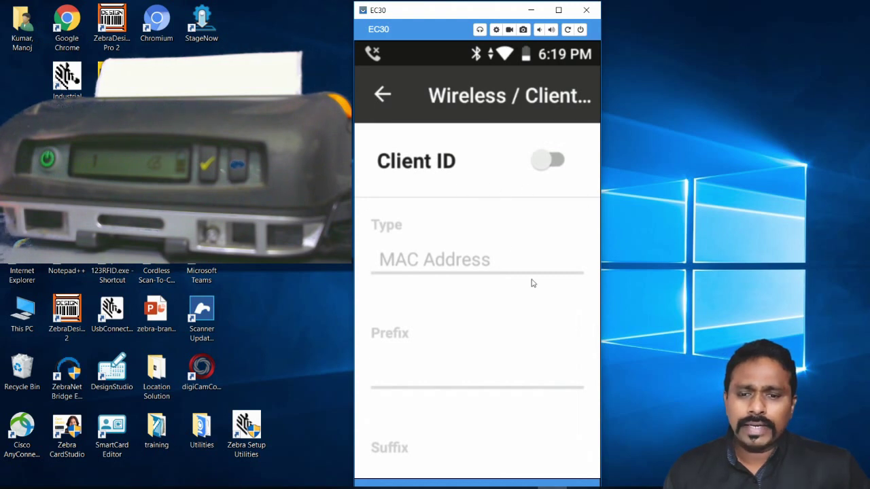
scroll(517, 352, down, 5)
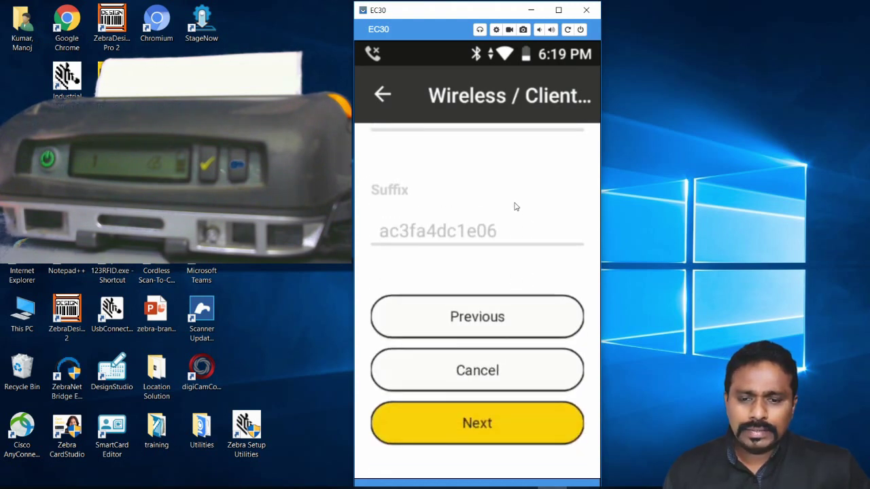
click(491, 421)
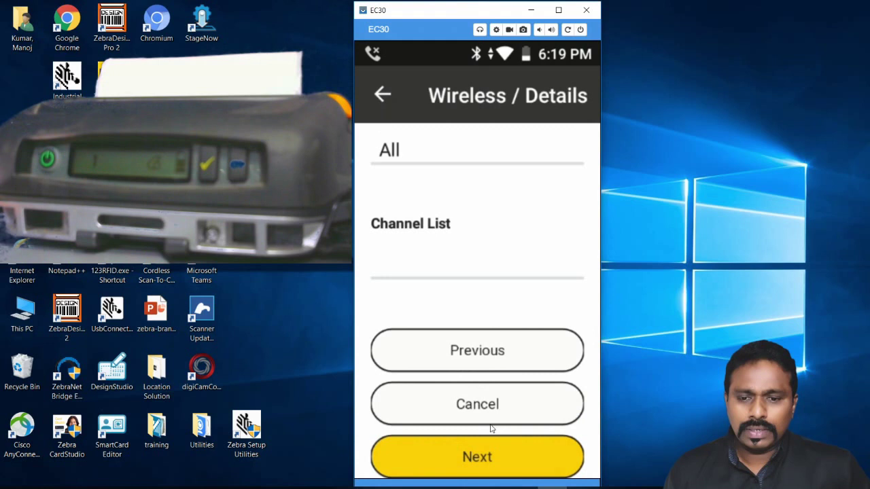
scroll(484, 218, up, 5)
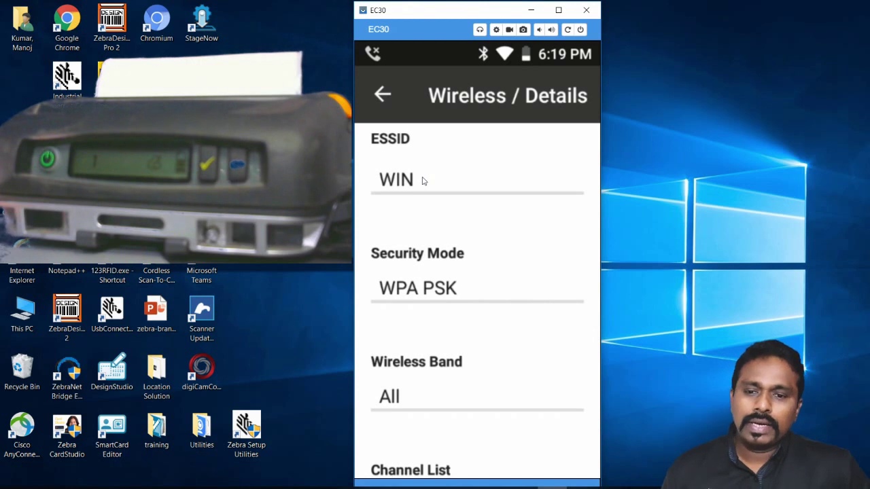
click(422, 180)
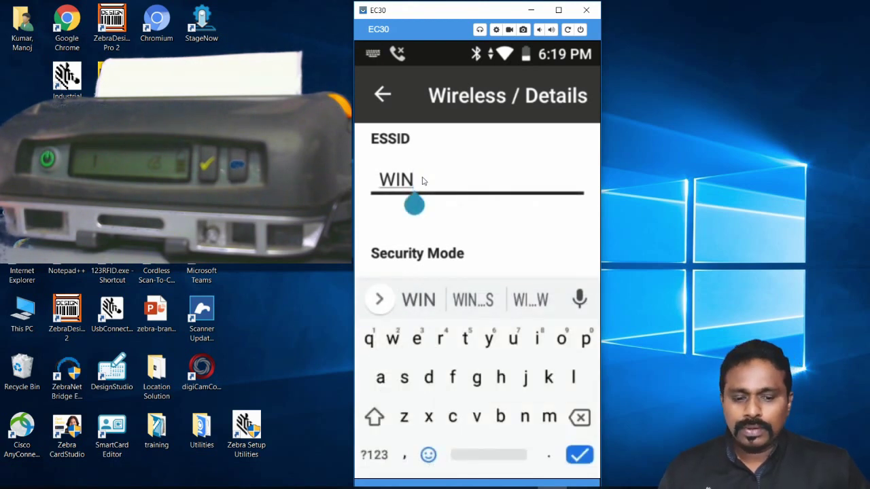
key(BackSpace)
key(BackSpace)
key(BackSpace)
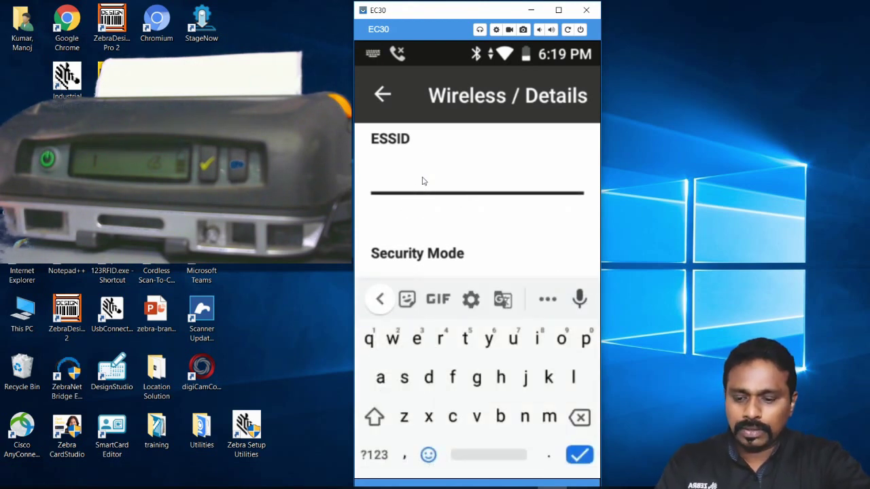
text(24D)
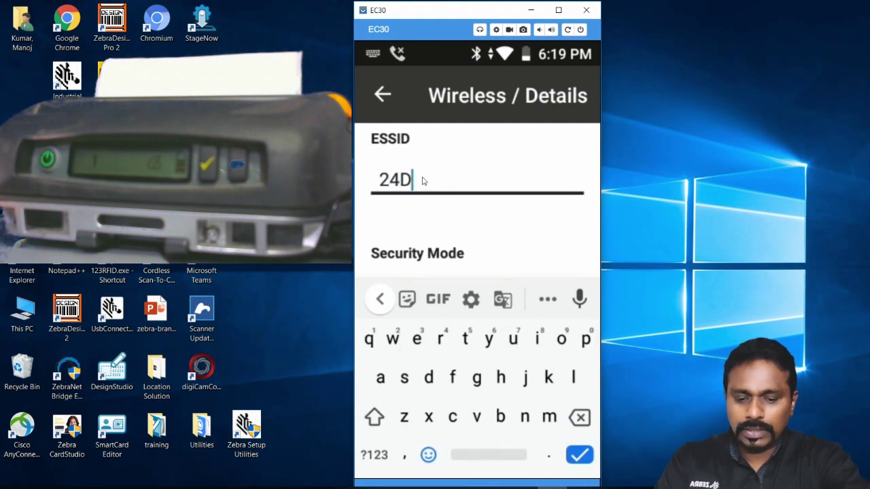
text(LINK)
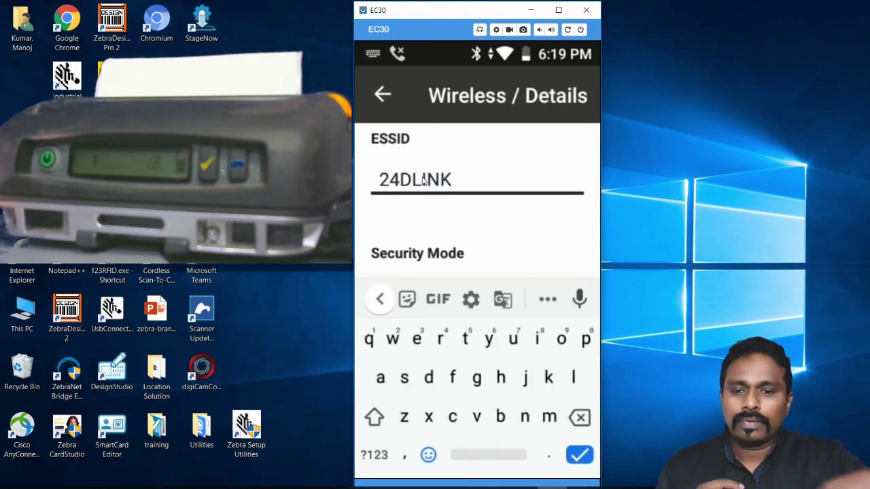
Step: Set Security Mode to WPA PSK and scroll down to the Channel List
scroll(478, 164, down, 2)
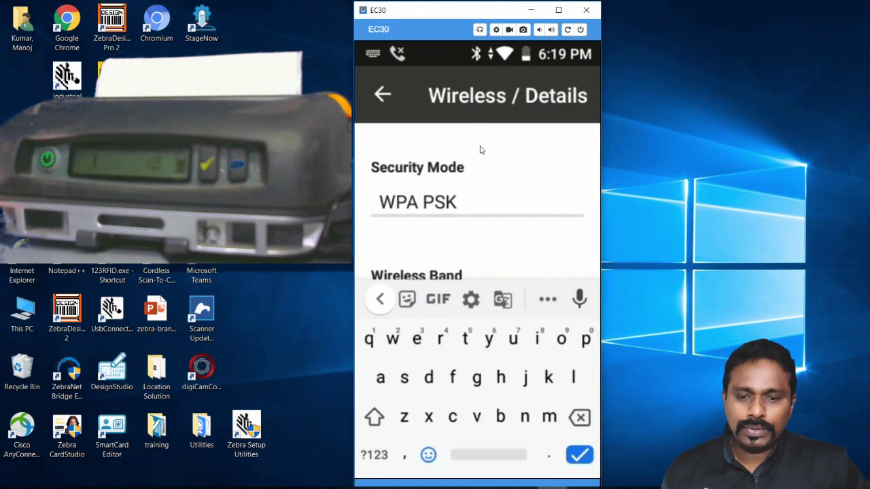
click(458, 203)
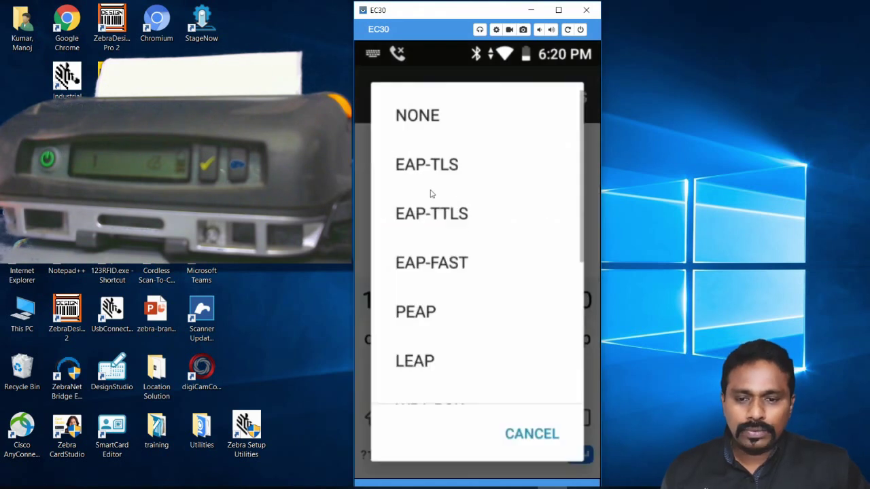
drag(473, 216, 479, 159)
drag(522, 320, 482, 256)
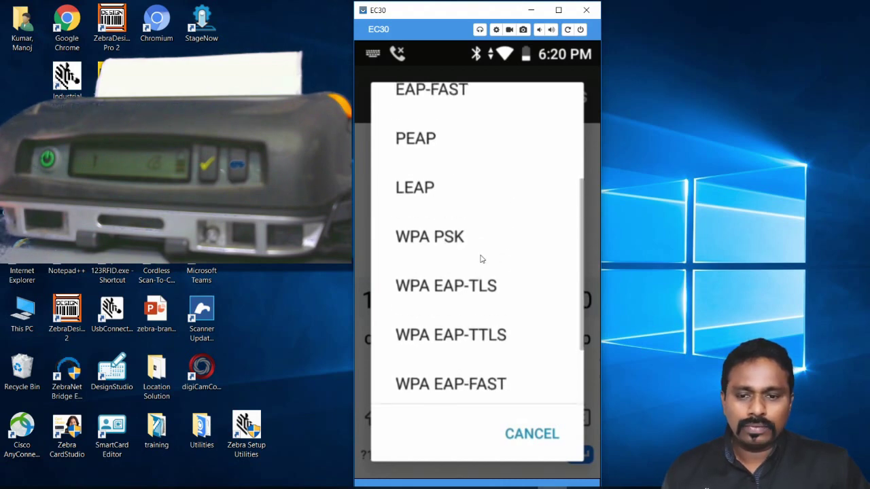
click(446, 243)
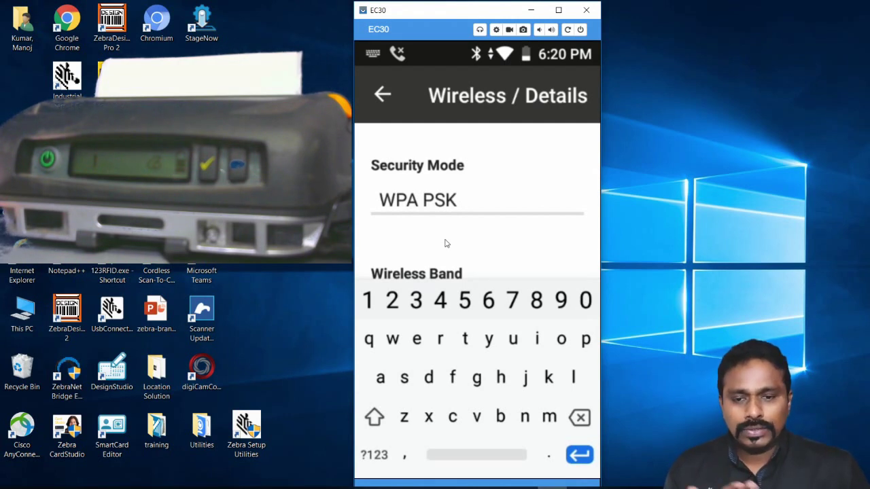
drag(491, 249, 516, 145)
drag(496, 175, 492, 161)
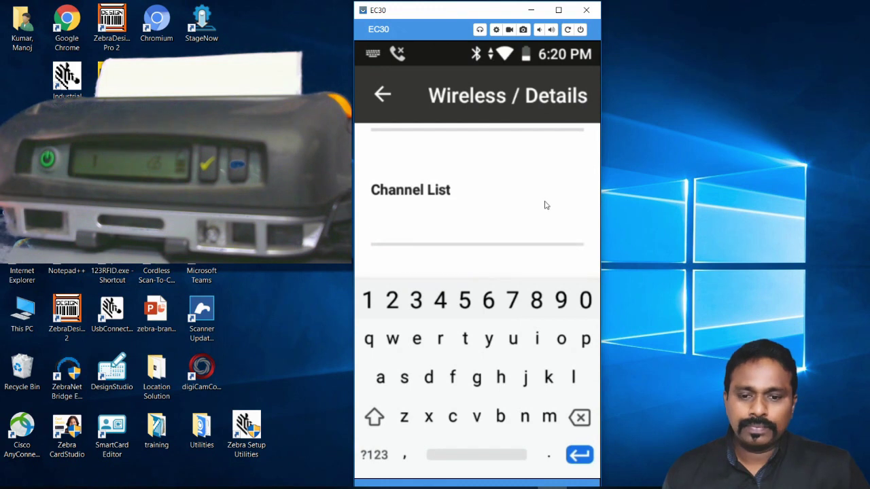
Step: Enter the Wi-Fi passphrase in the WPA PSK field and continue to Apply Settings
click(571, 251)
click(479, 424)
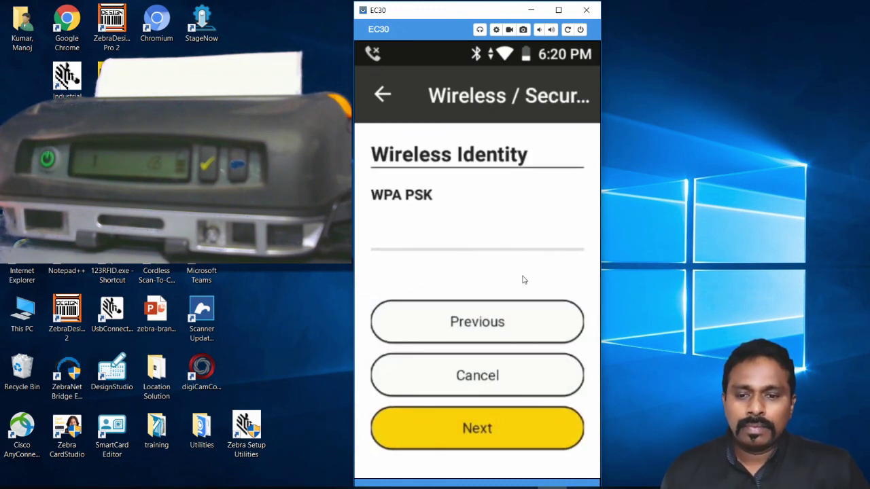
click(380, 233)
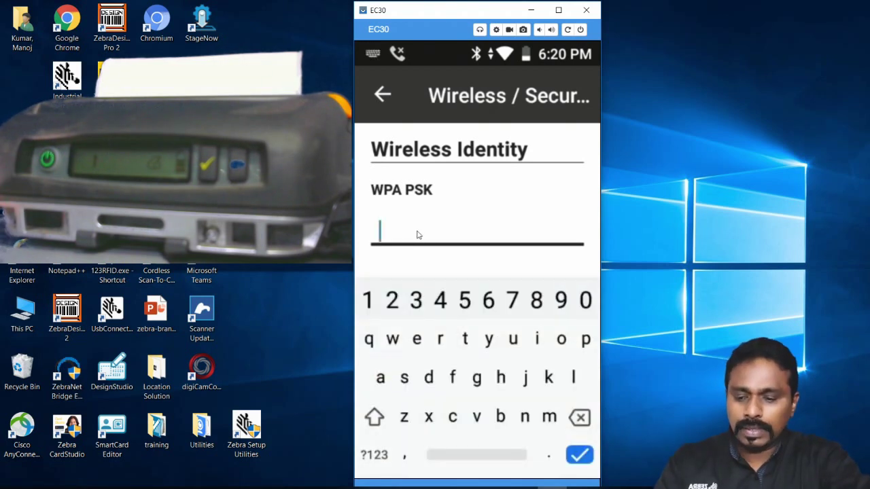
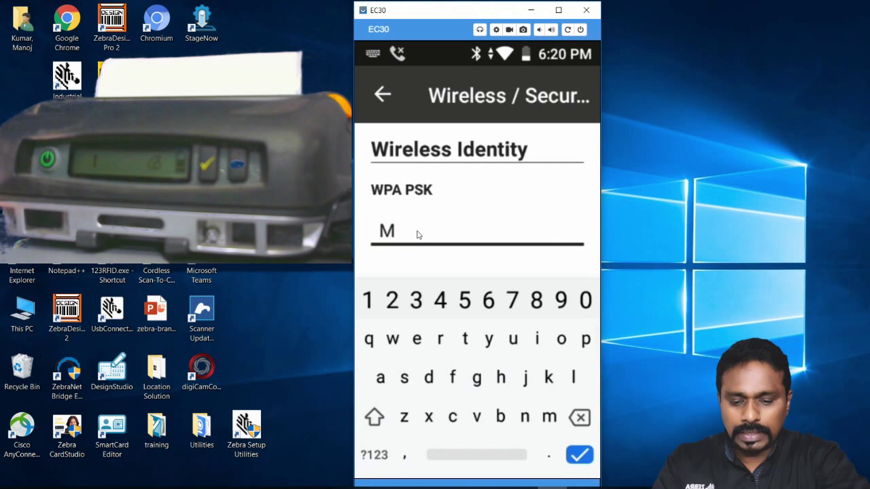
key(BackSpace)
key(BackSpace)
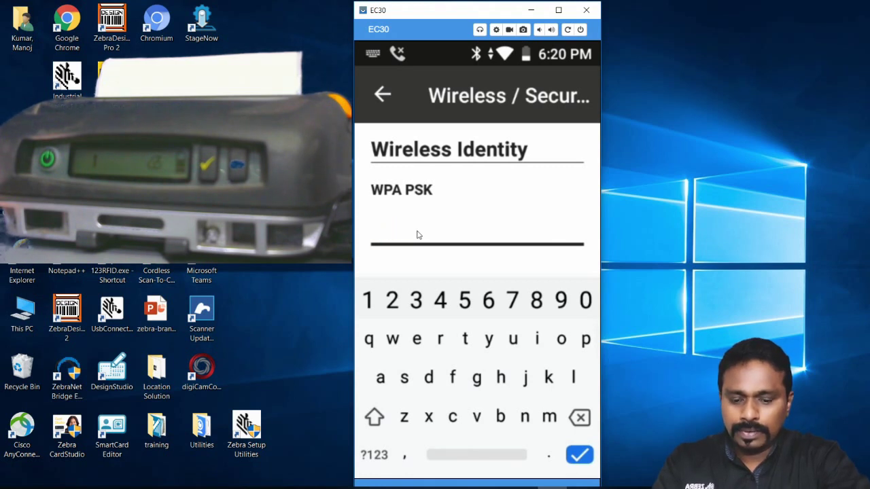
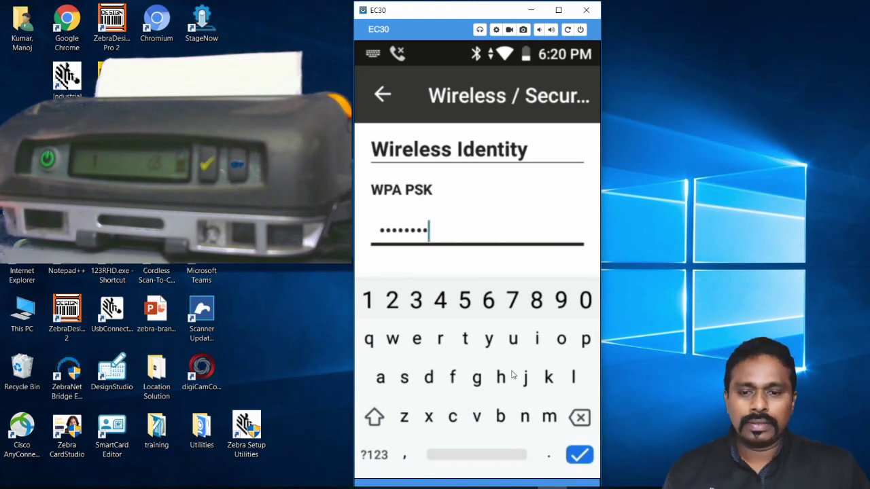
click(568, 235)
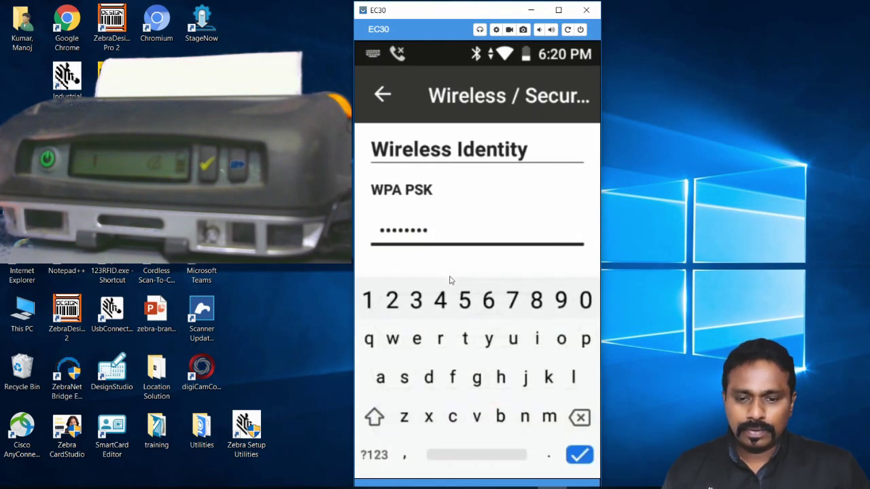
key(Escape)
click(485, 425)
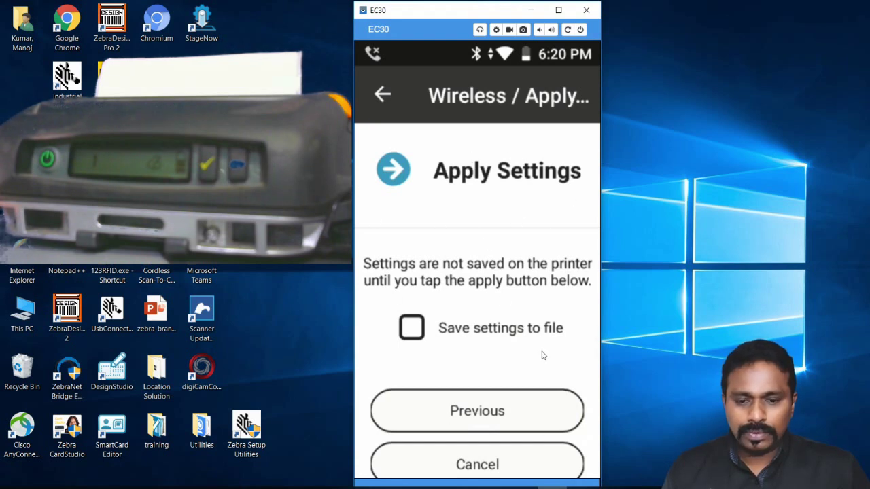
Step: Apply the wireless settings, reset the printer, and reopen the app for the USB printer
drag(542, 354, 550, 247)
click(485, 423)
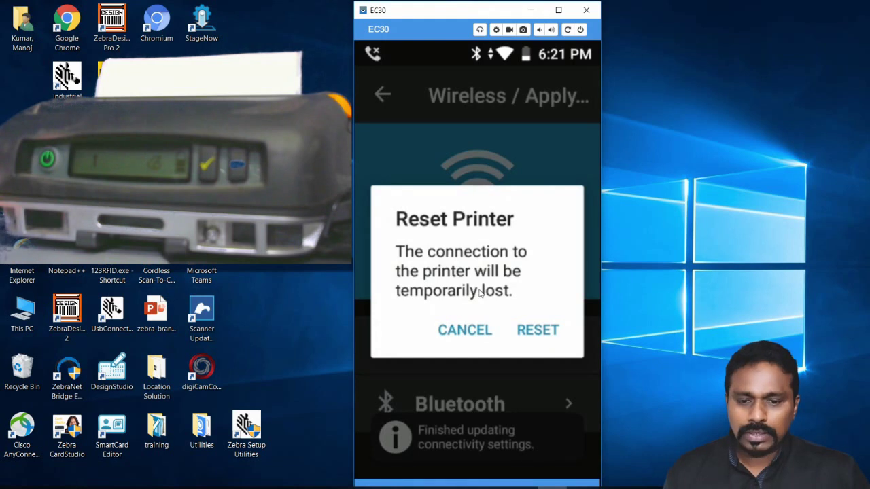
click(536, 330)
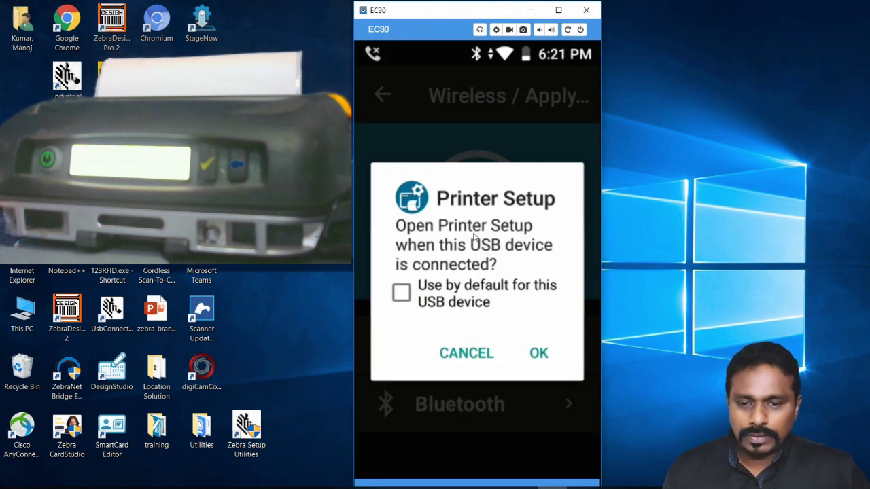
click(545, 354)
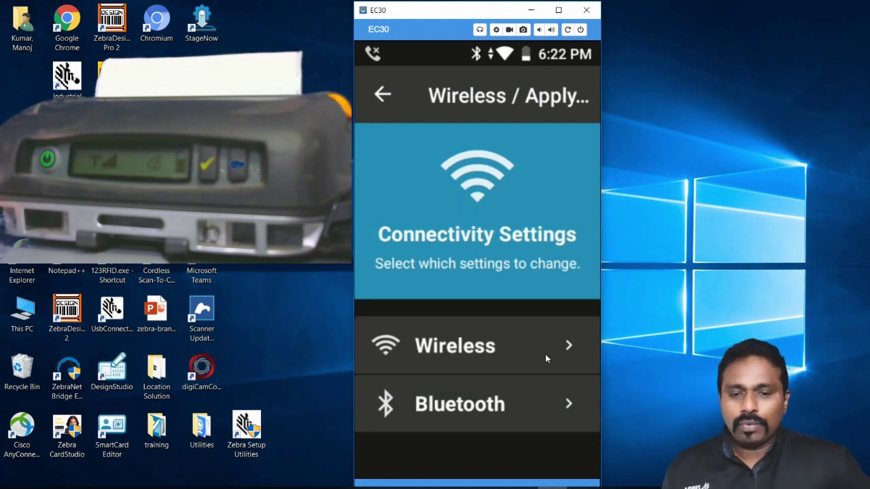
Step: Page through the wireless wizard confirming 24DLINK and WPA PSK, then exit to the main screen
click(513, 353)
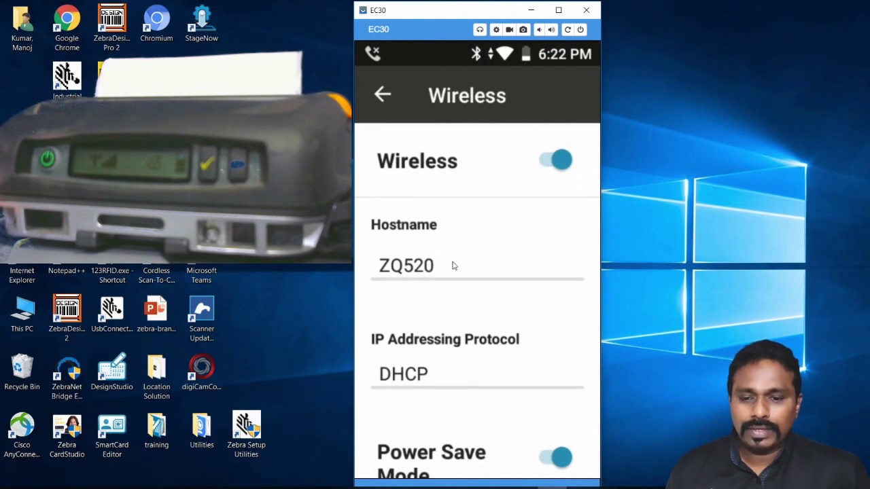
scroll(534, 317, down, 5)
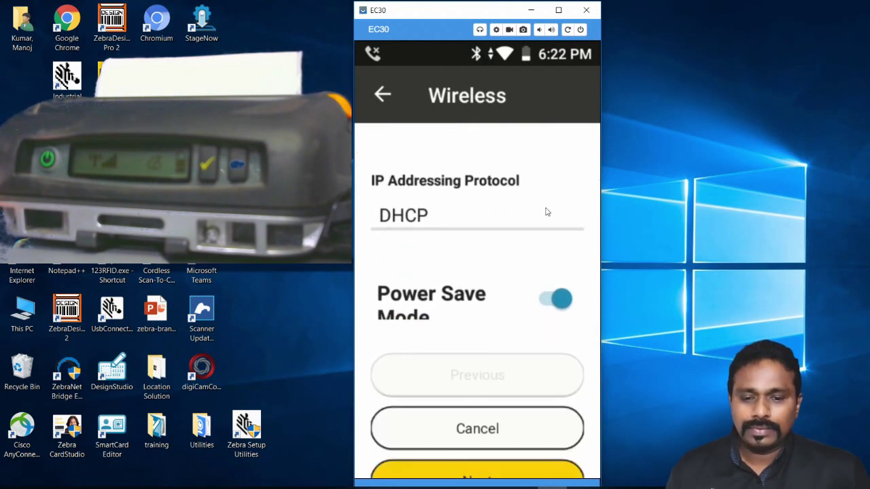
click(497, 420)
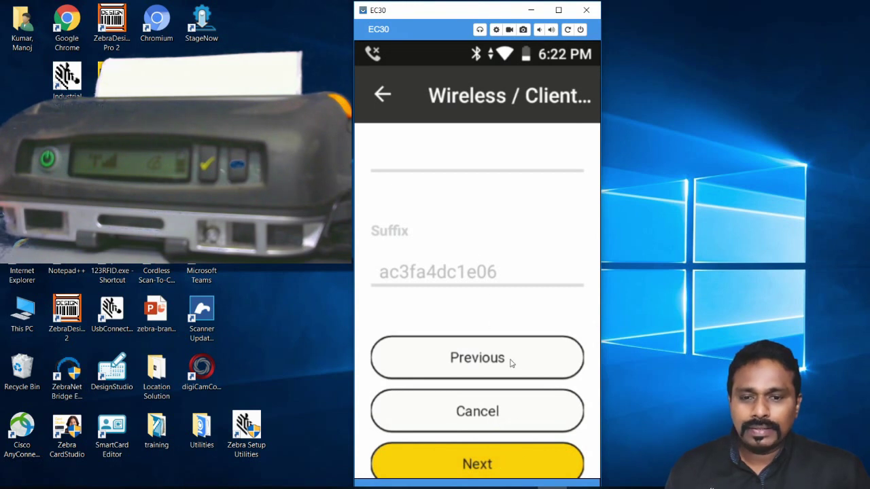
scroll(511, 364, up, 3)
drag(515, 335, 526, 401)
click(501, 431)
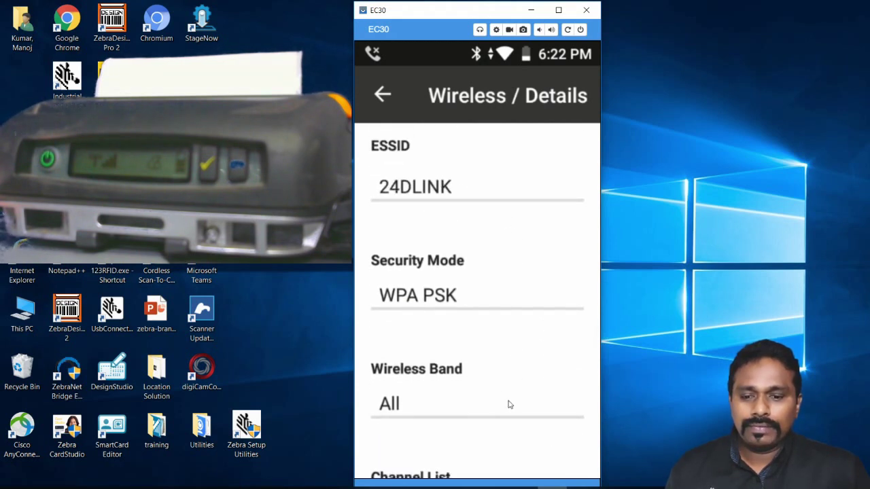
drag(509, 404, 505, 268)
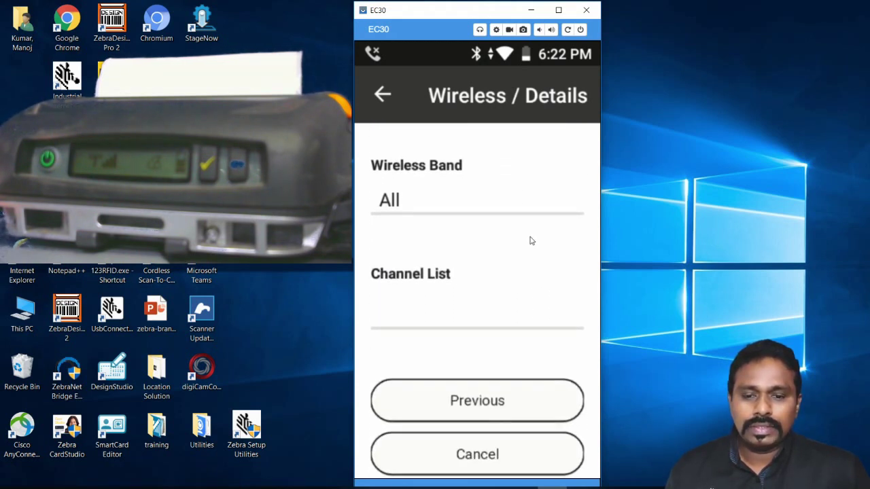
click(517, 451)
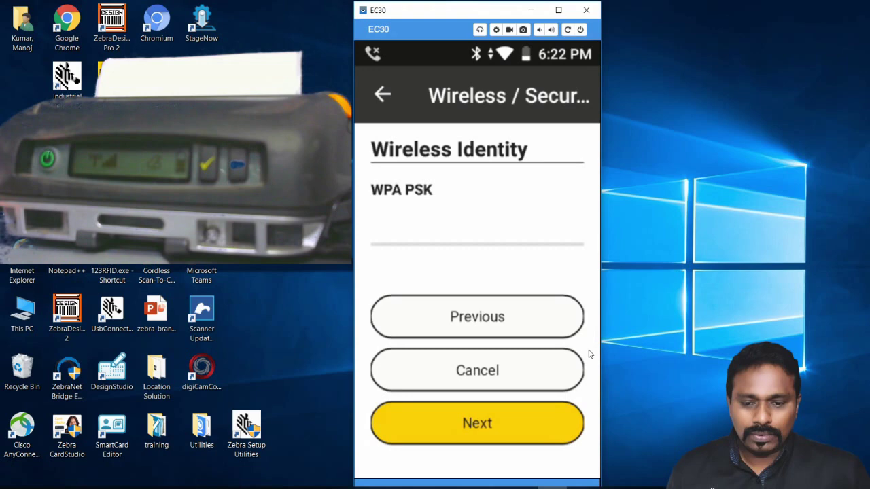
click(454, 374)
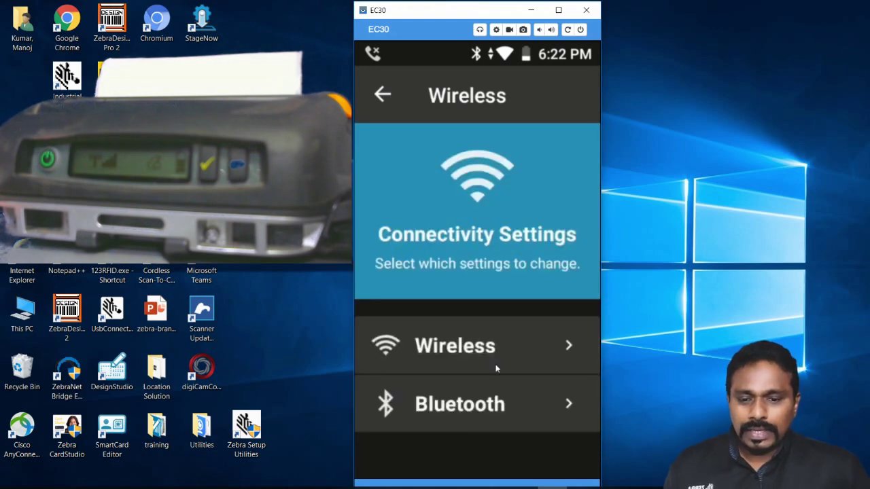
click(391, 97)
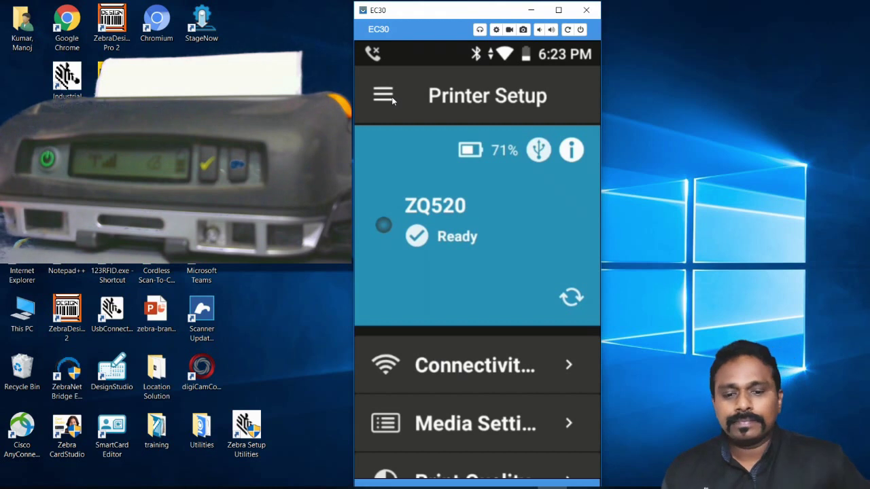
Step: Retrieve the current media settings (4.10 in by .56 in labels) and open the Media page
scroll(460, 334, down, 3)
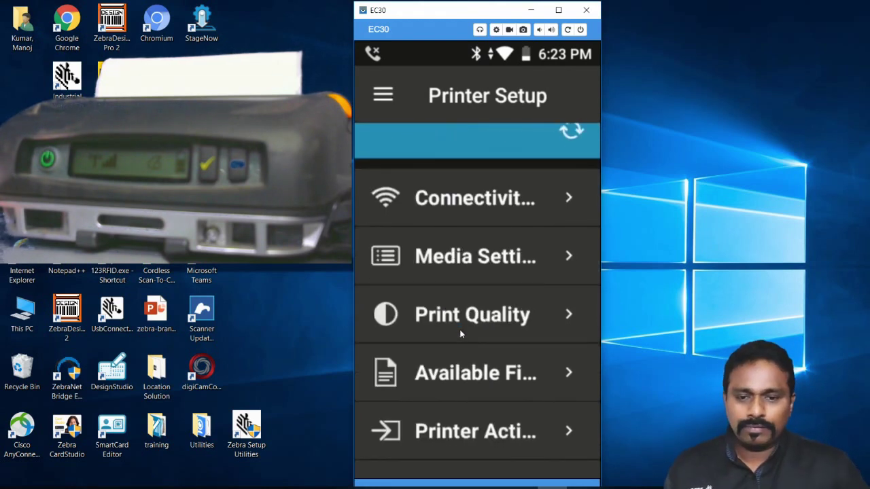
click(481, 258)
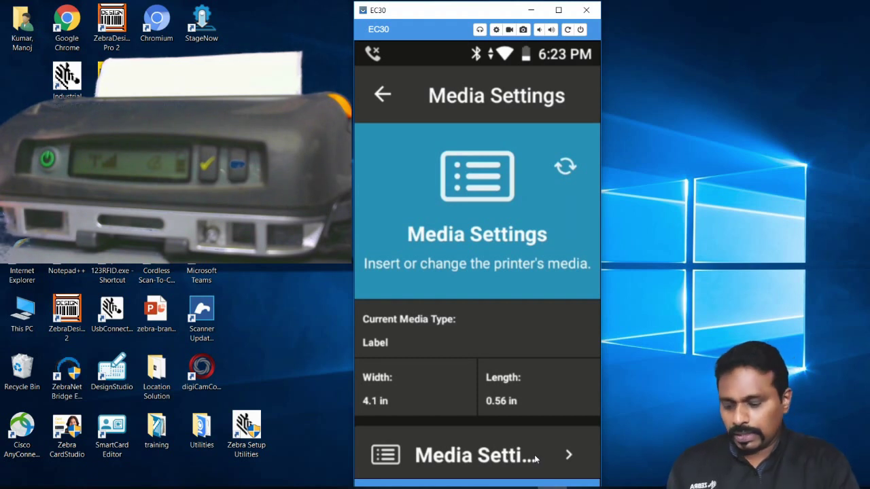
click(534, 456)
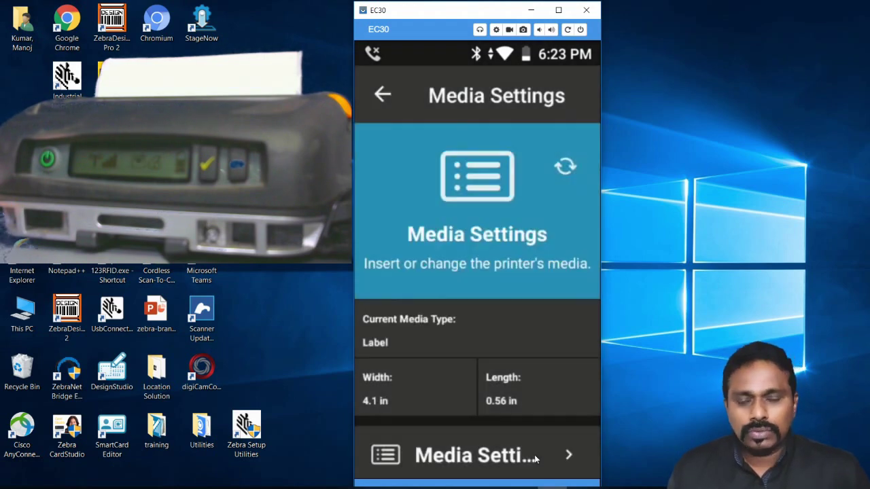
click(535, 460)
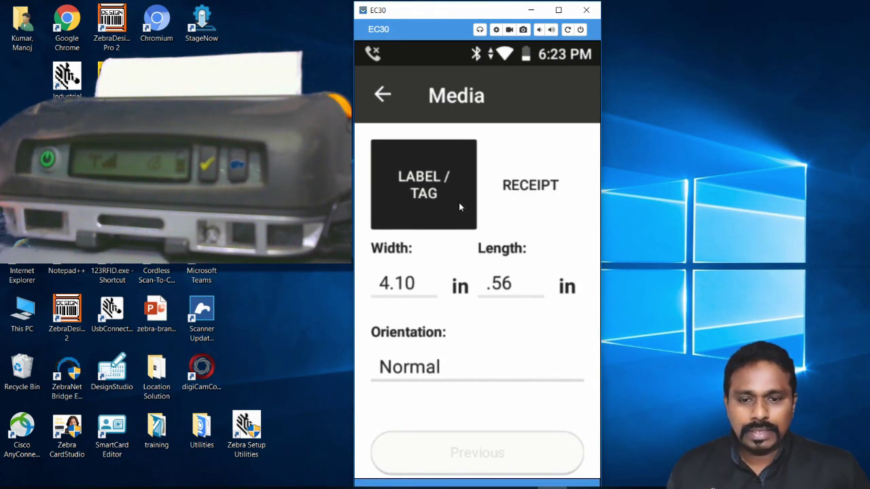
Step: Keep Label/Tag media and change the label length from .56 in to 4.00 in
click(560, 185)
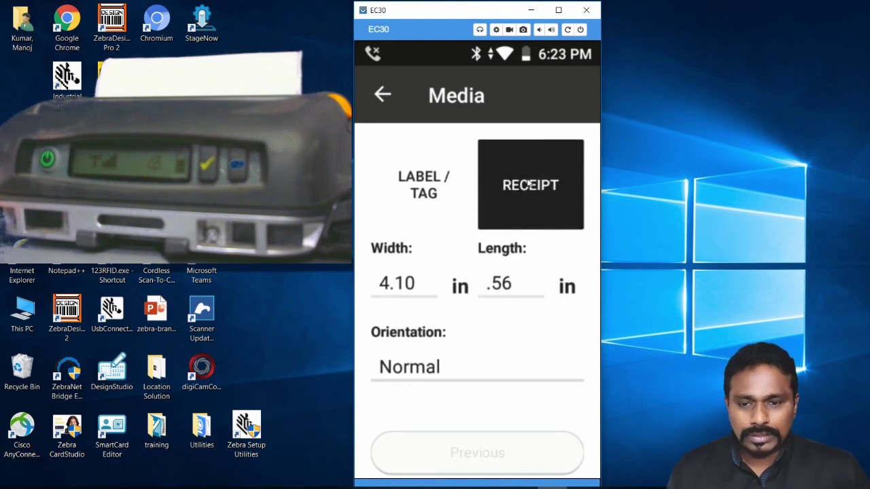
click(427, 185)
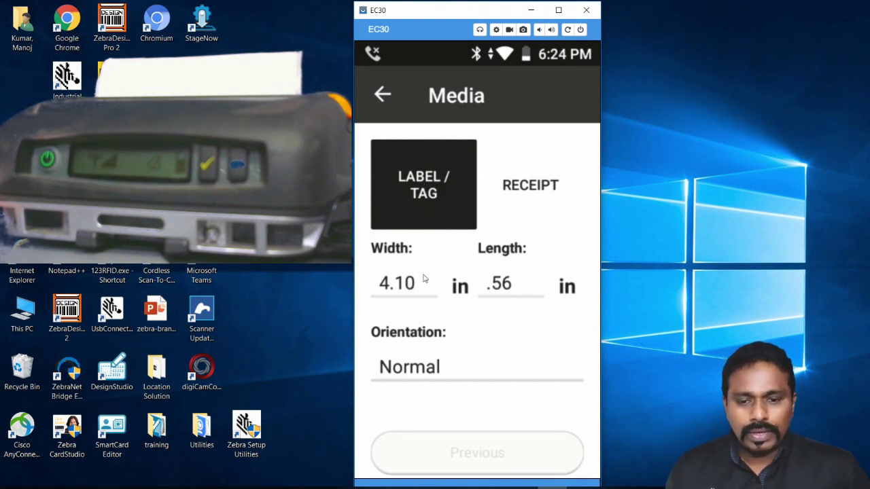
click(519, 288)
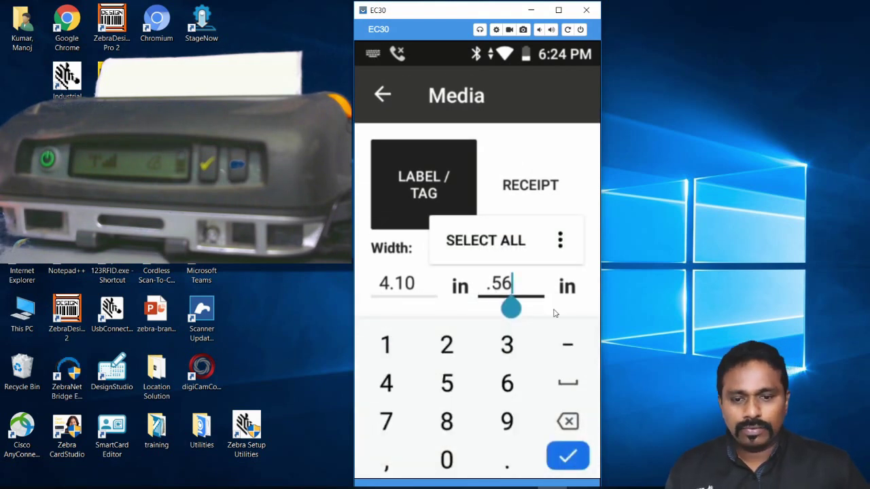
key(BackSpace)
key(BackSpace)
key(BackSpace)
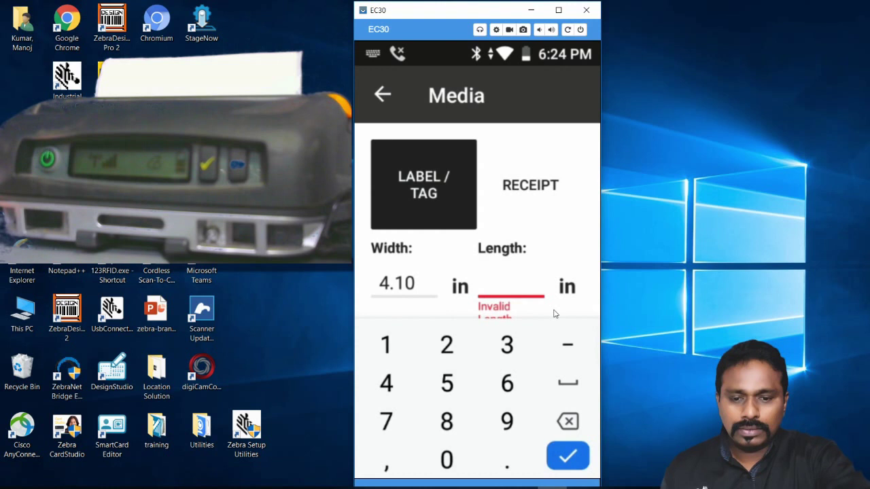
text(4)
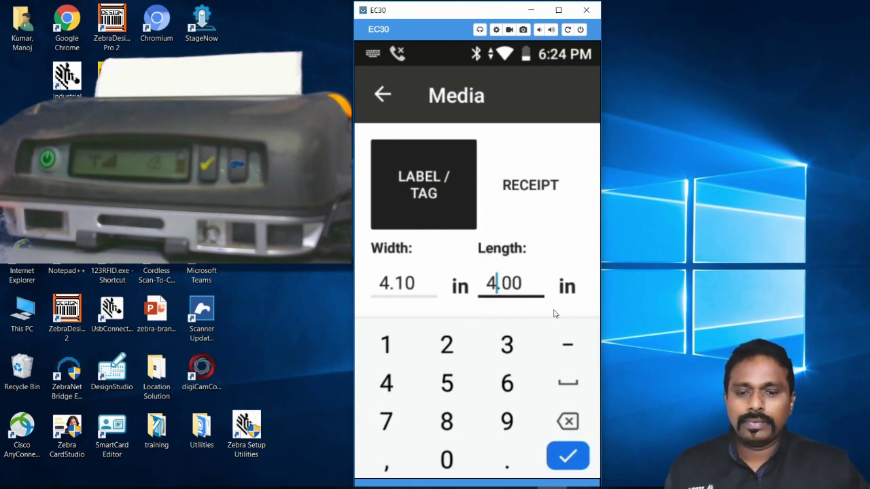
click(569, 456)
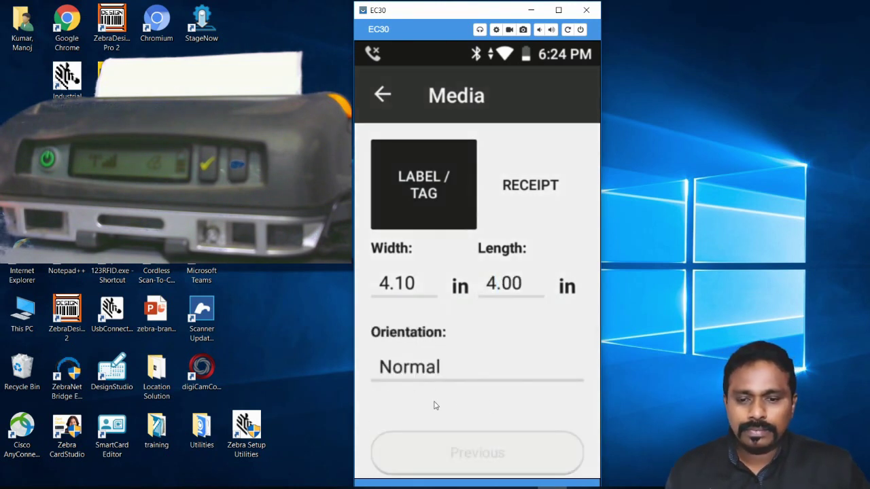
drag(518, 414, 493, 262)
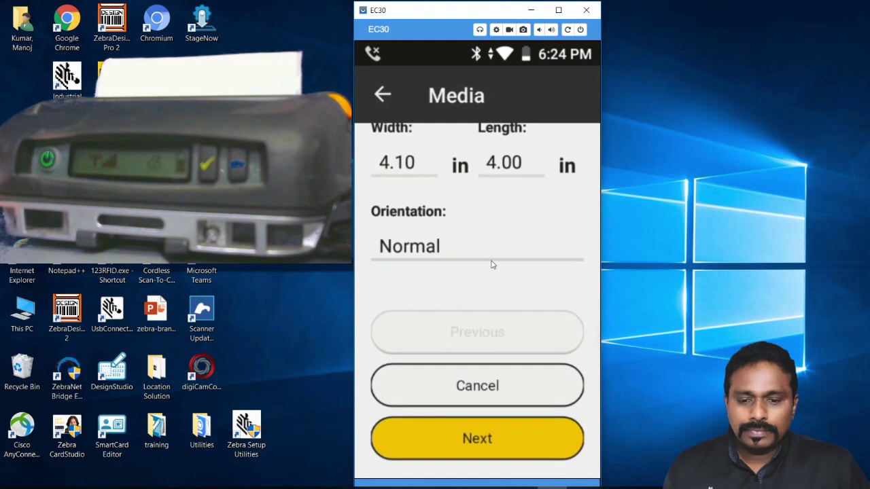
click(481, 439)
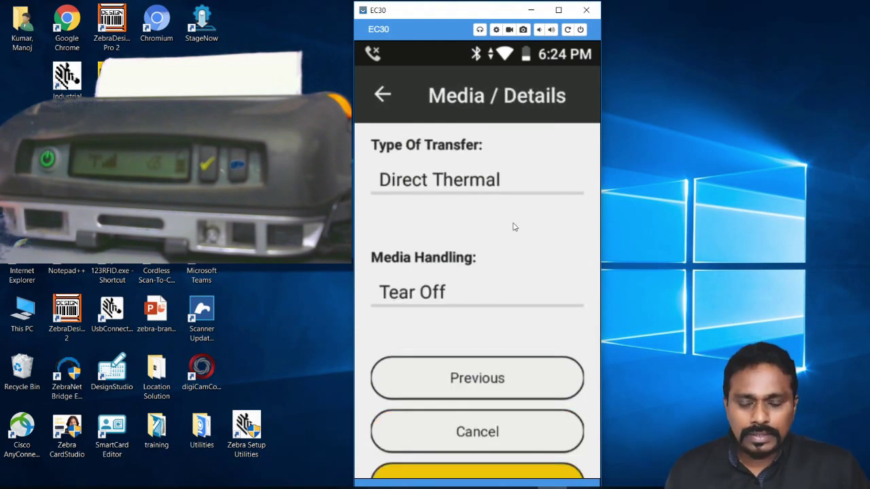
Step: Keep Direct Thermal transfer and set the media type to Gap
drag(514, 267, 517, 362)
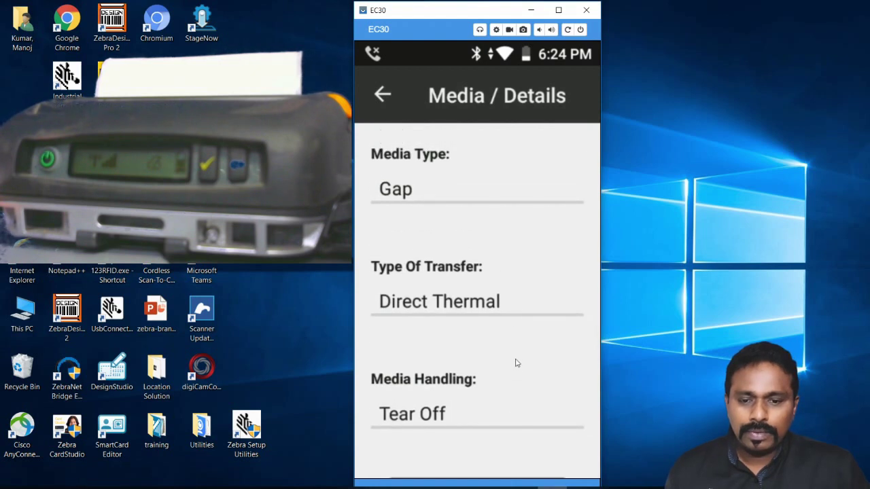
click(512, 303)
click(527, 303)
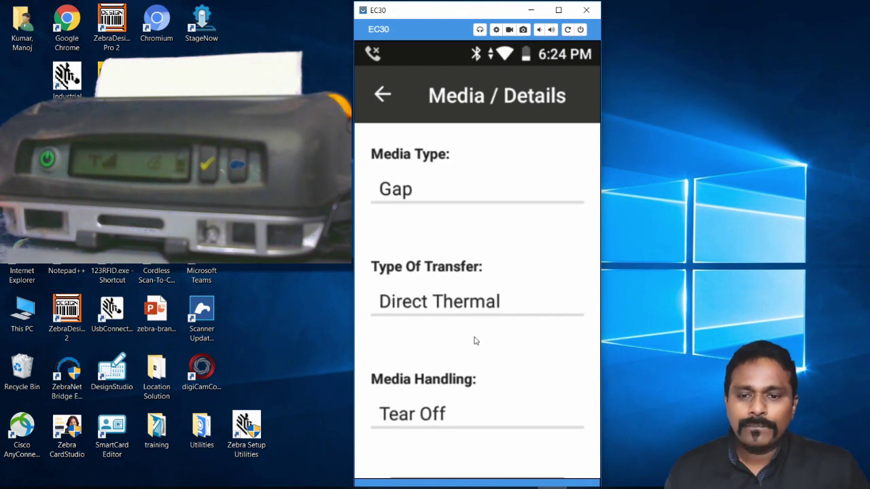
click(421, 190)
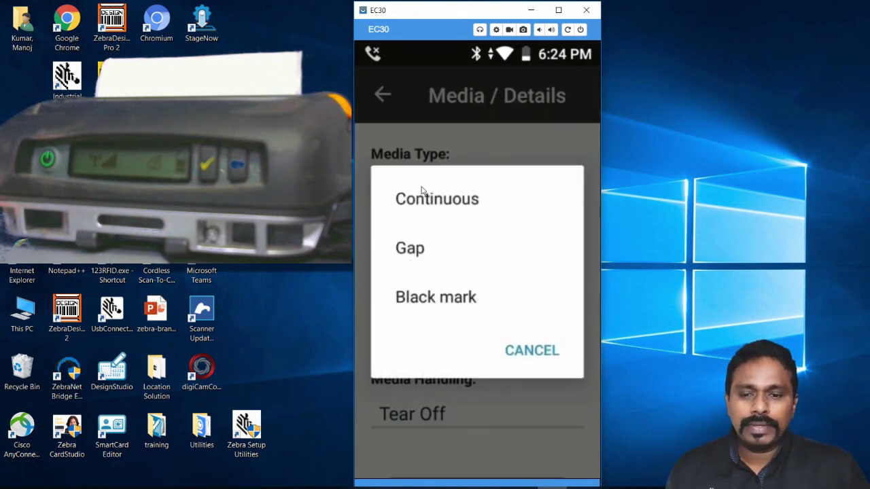
click(521, 352)
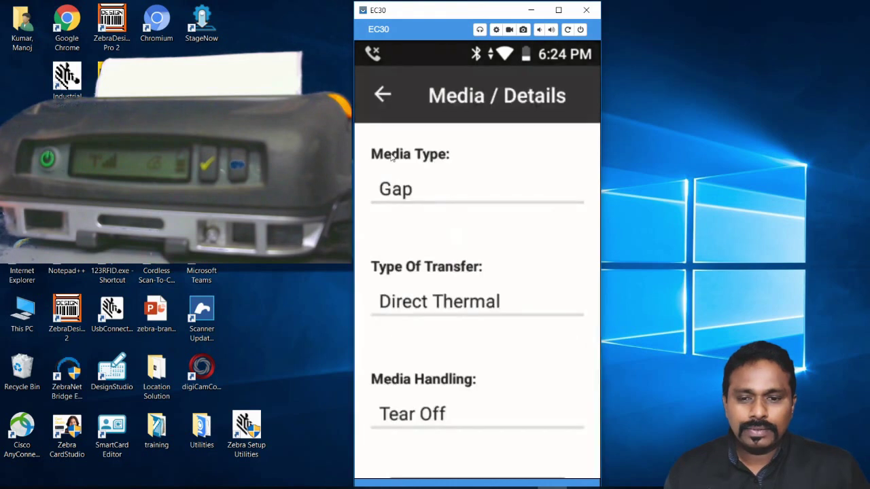
click(422, 191)
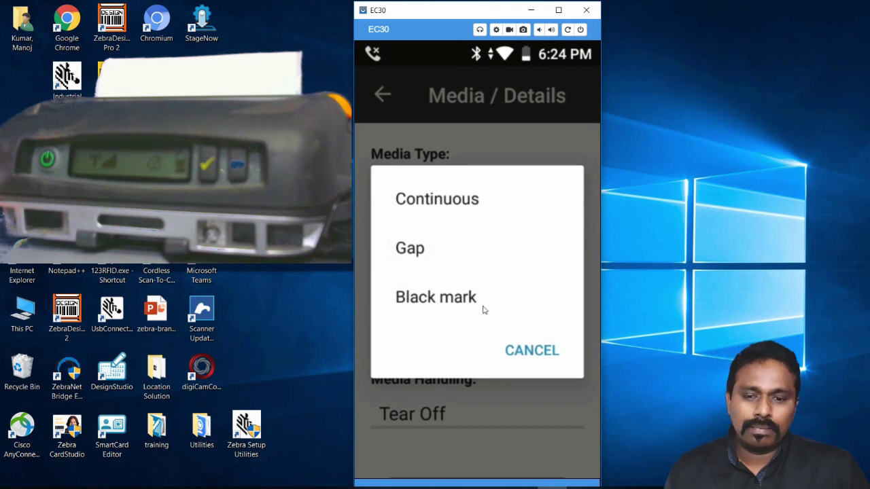
click(449, 298)
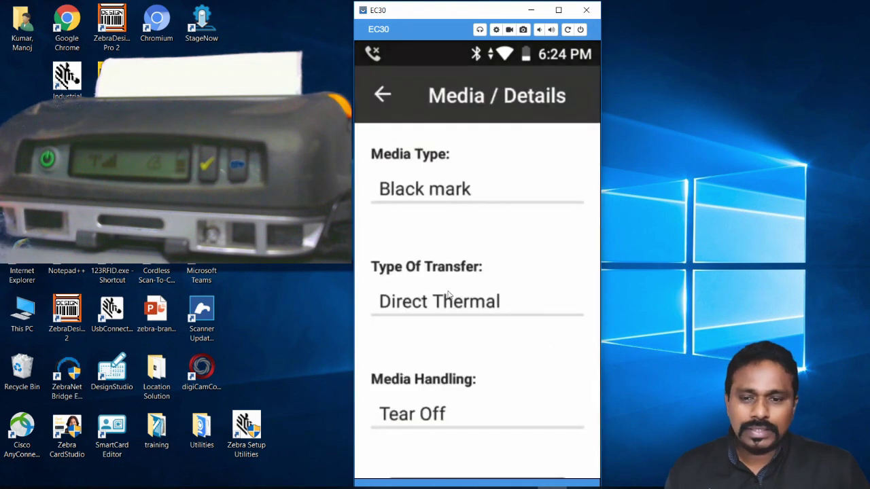
click(482, 195)
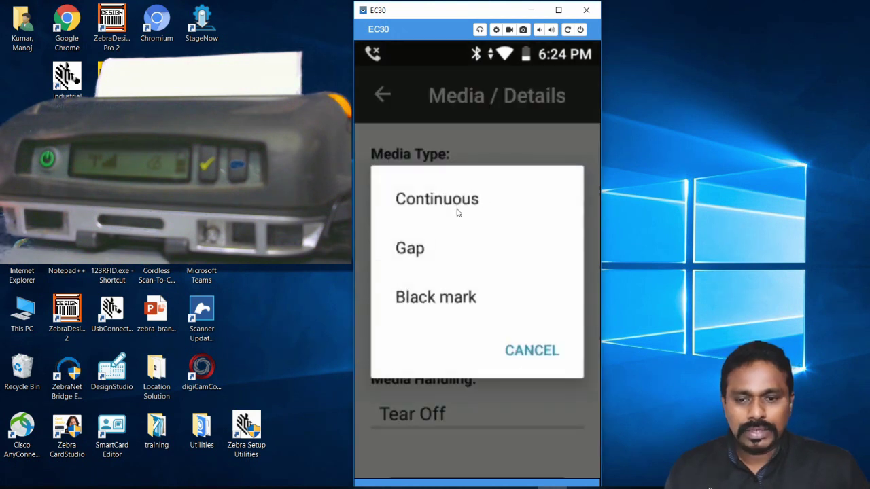
click(424, 250)
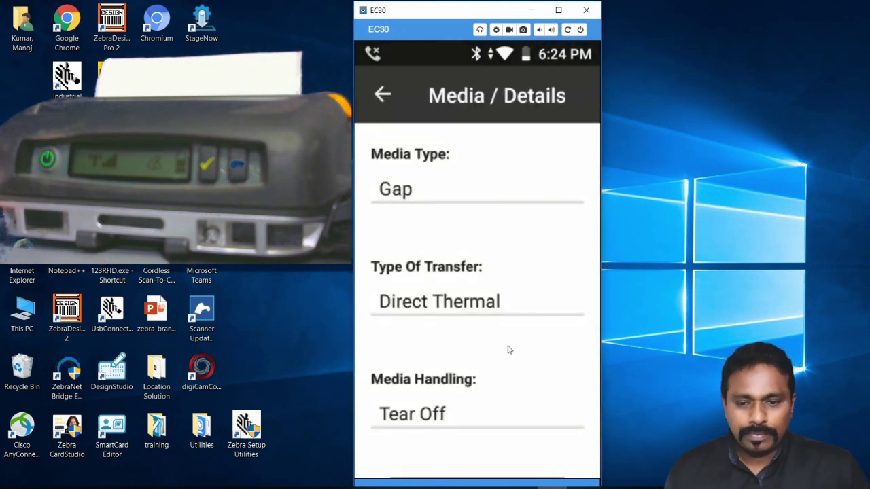
Step: Keep Media Handling at Tear Off
drag(510, 321, 514, 223)
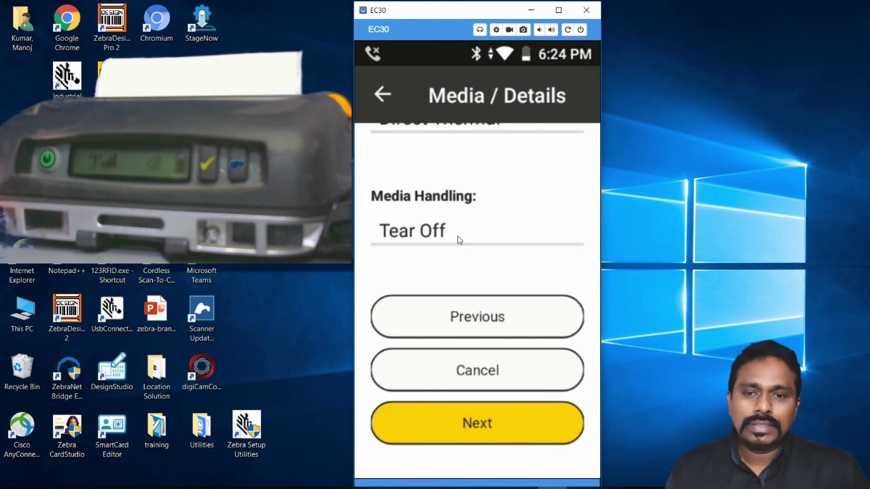
click(458, 238)
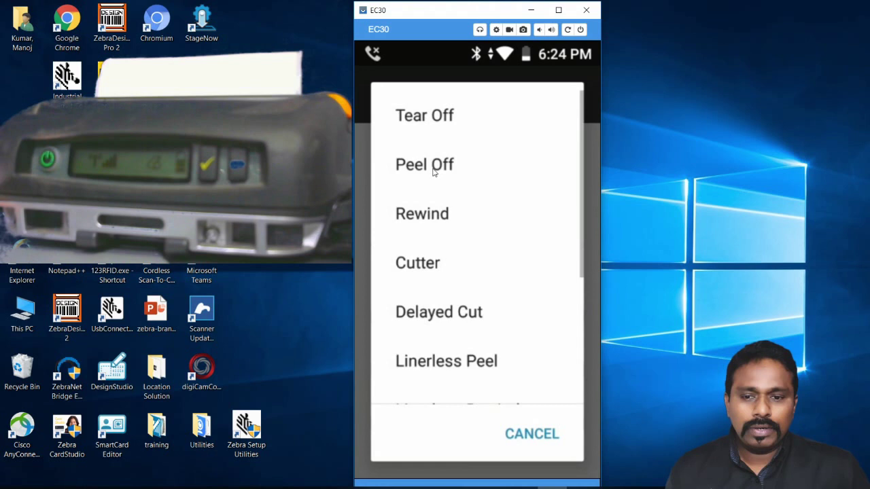
click(440, 116)
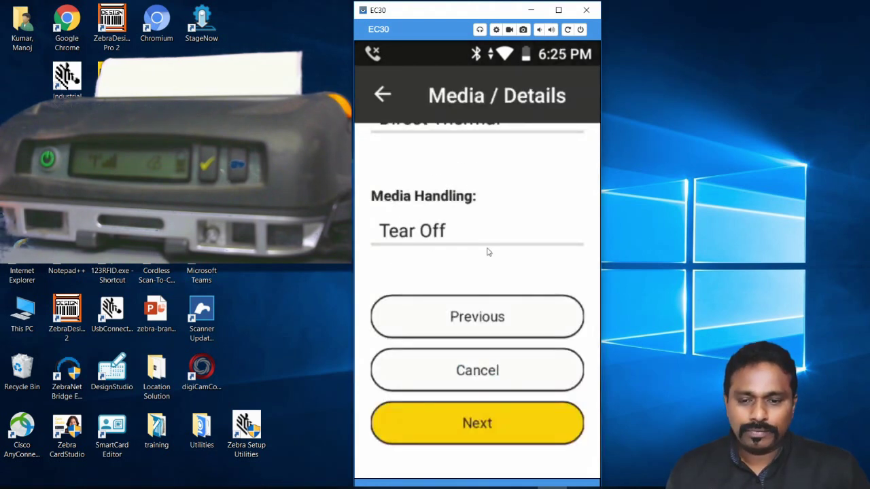
Step: Apply the 4.10 by 4.00 in Gap label media settings to the printer
click(492, 422)
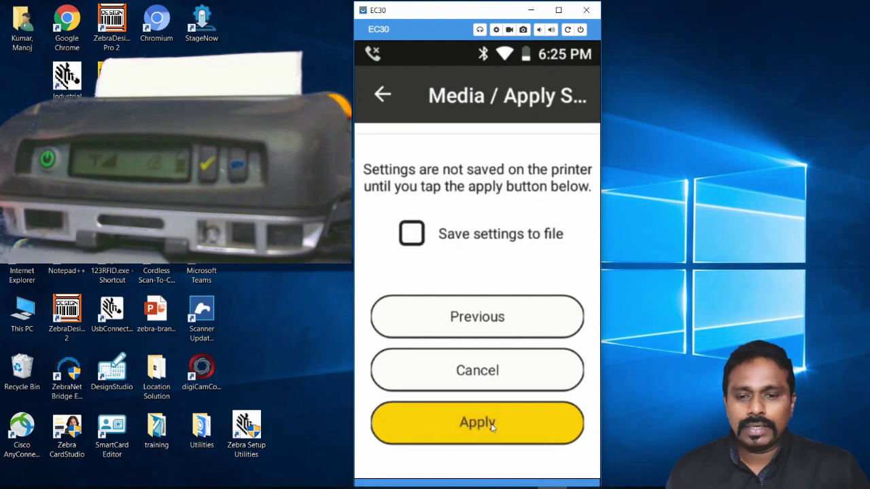
click(501, 424)
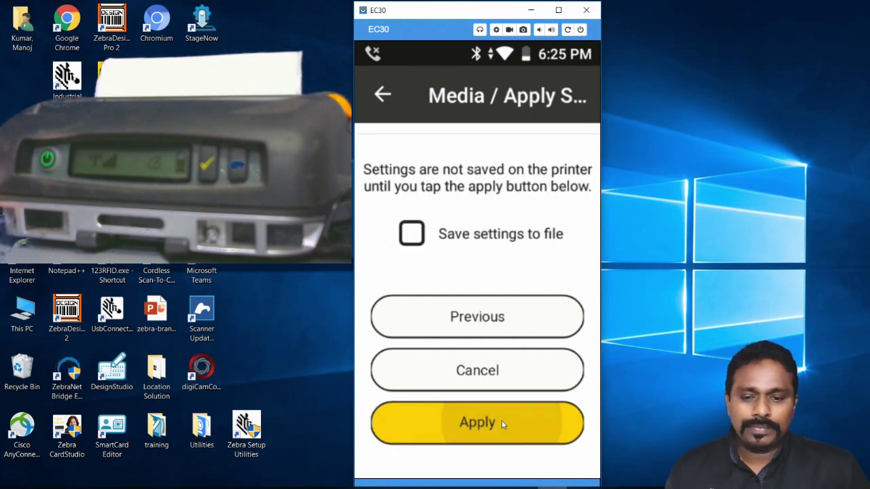